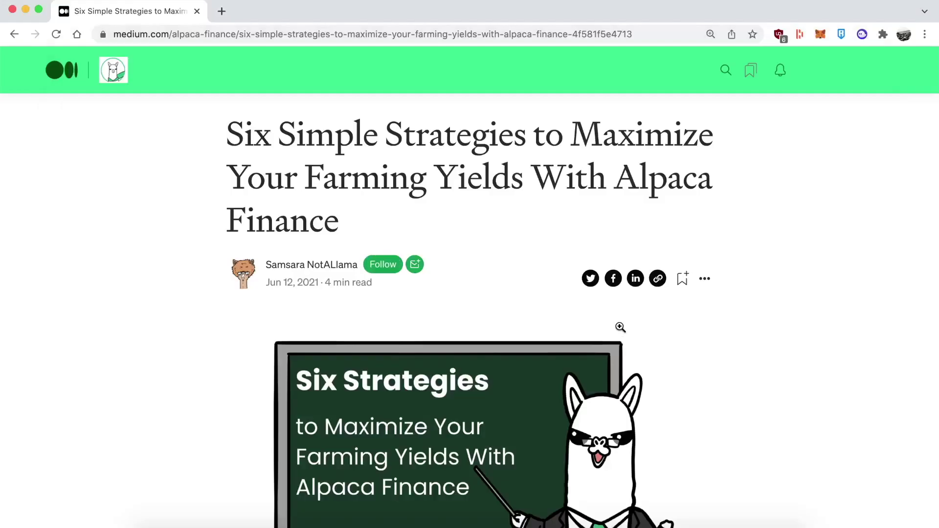
# Step: Scroll through the Six Strategies article down to the Strategy 5 section
pyautogui.scroll(-10, 620, 327)
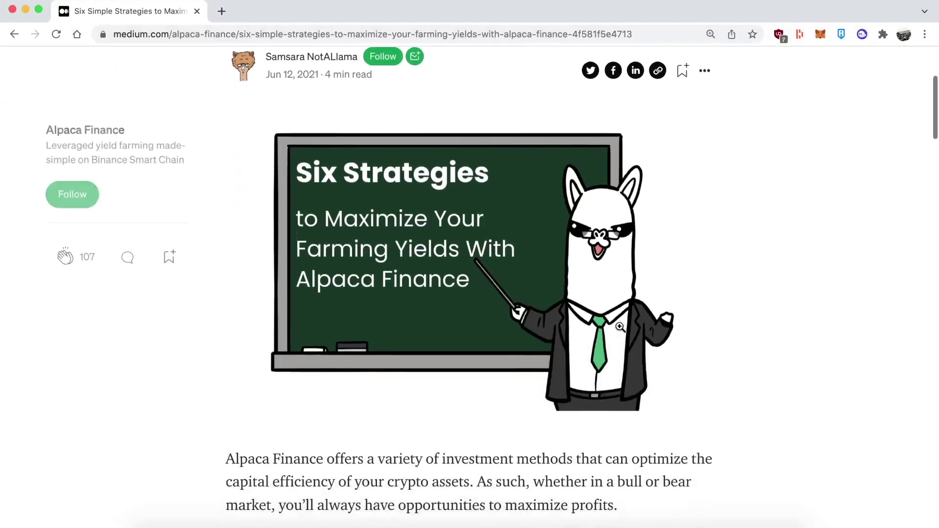
pyautogui.scroll(-12, 620, 327)
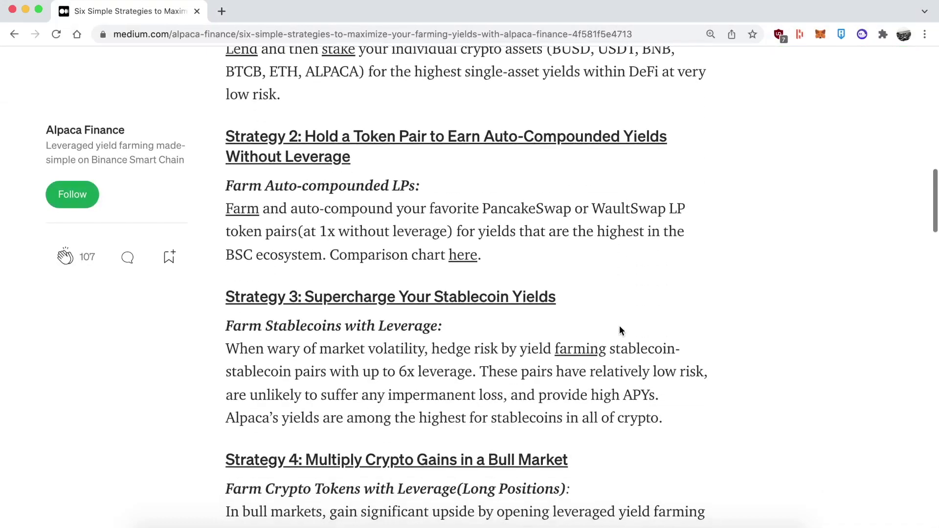
pyautogui.scroll(-10, 620, 331)
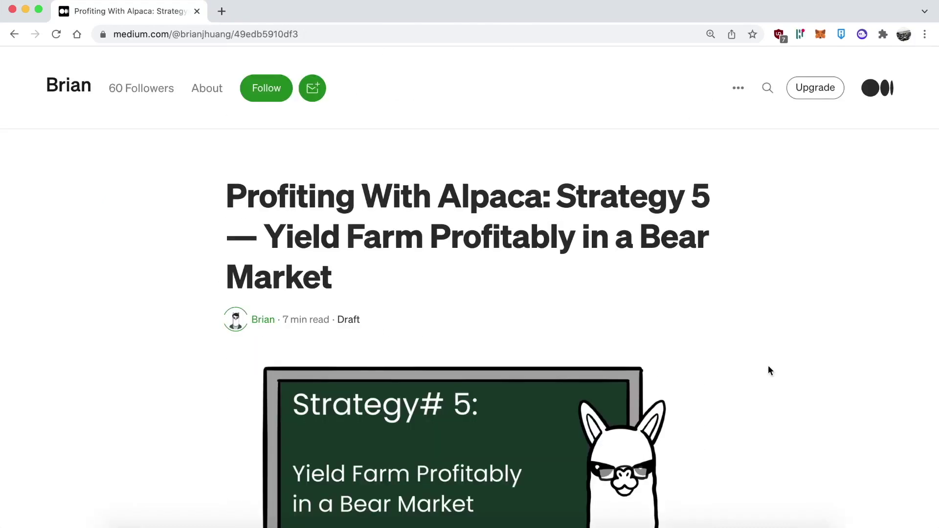
# Step: Read down through the Strategy 5 article past its opening paragraphs
pyautogui.scroll(-2, 768, 371)
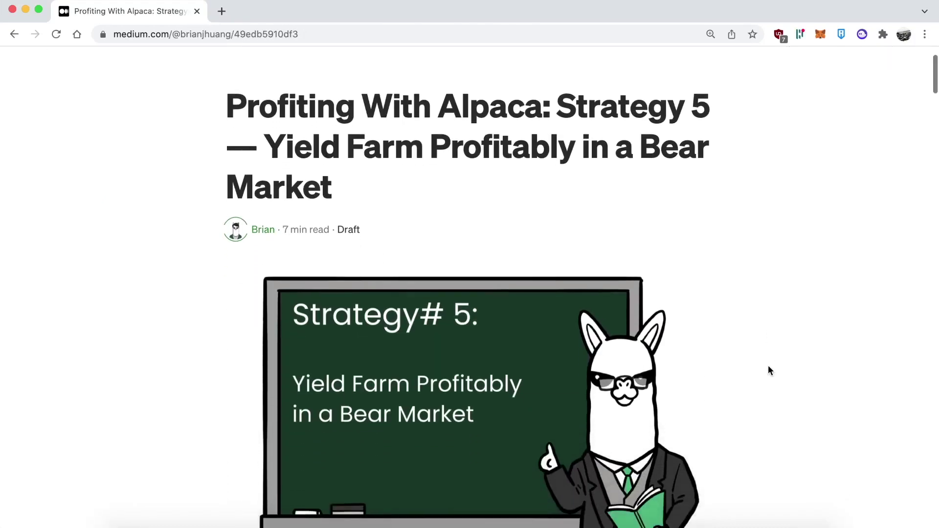
pyautogui.scroll(-3, 768, 371)
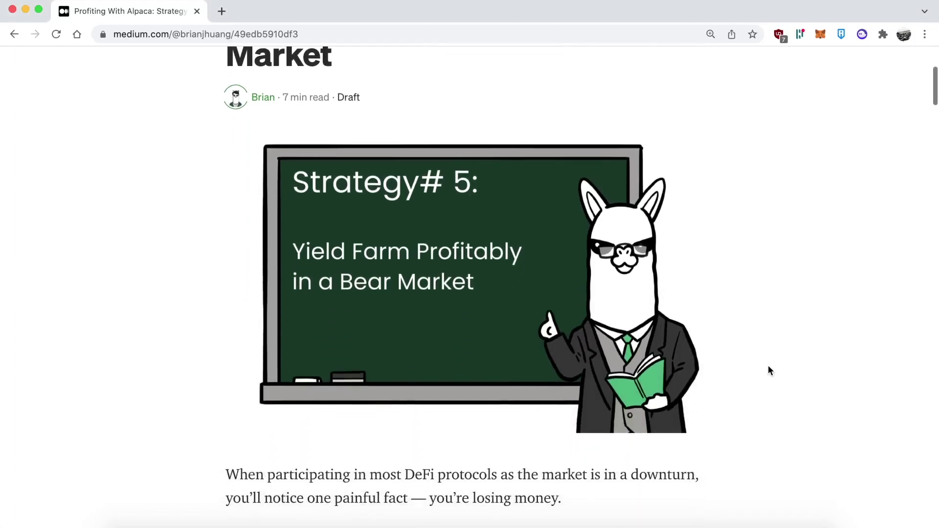
pyautogui.scroll(-2, 768, 371)
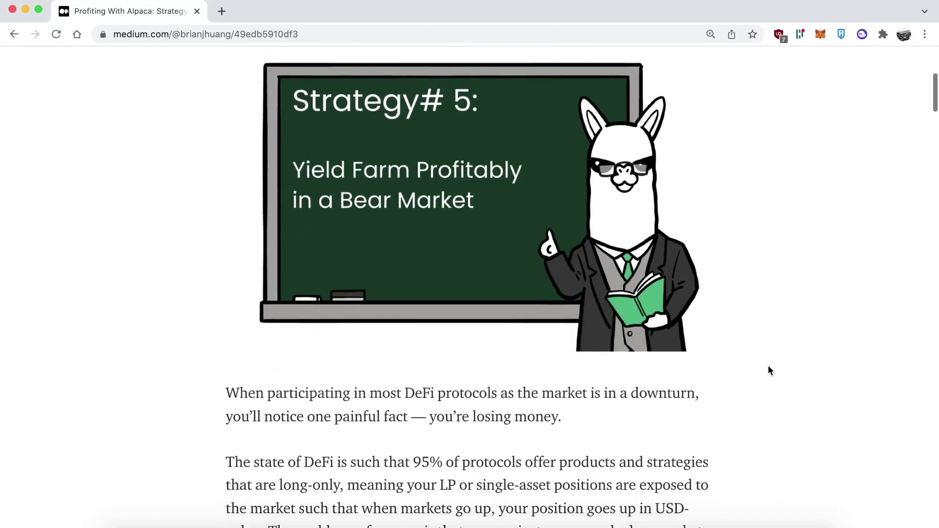
pyautogui.scroll(-3, 769, 370)
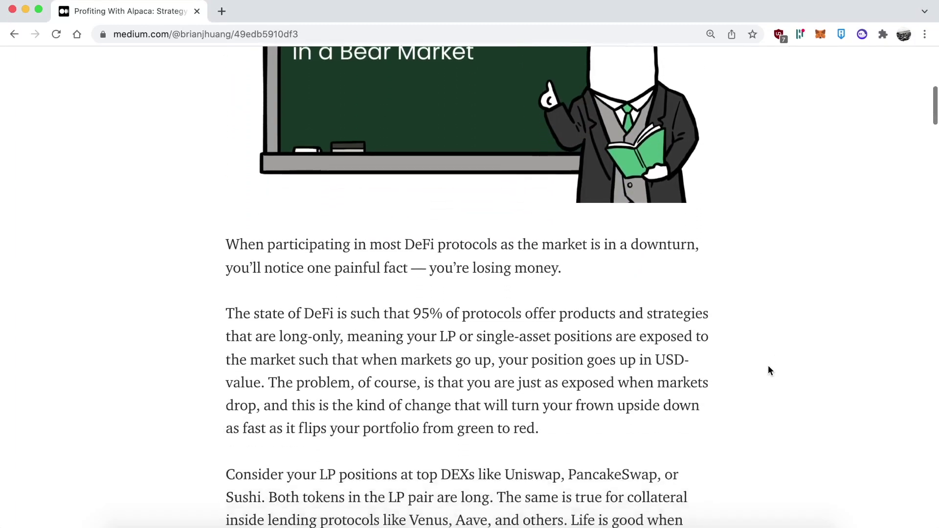
pyautogui.scroll(-2, 767, 371)
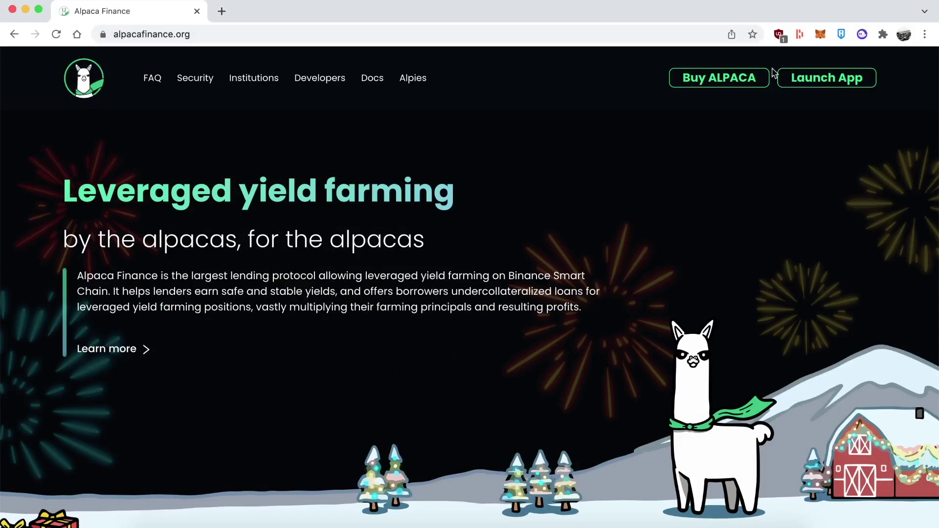
# Step: Launch the Alpaca Finance app from the homepage
pyautogui.click(814, 84)
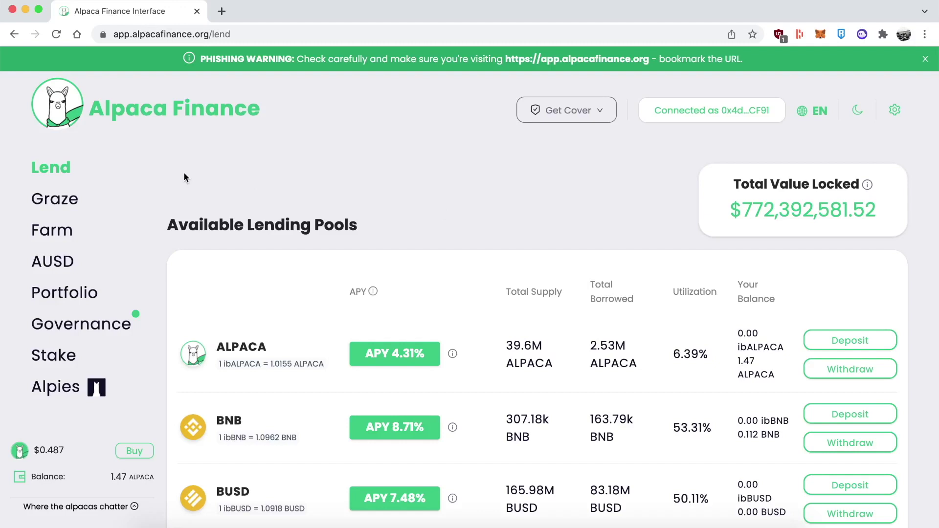
# Step: Show the farming pools list filtered to ETH-paired pools
pyautogui.click(63, 231)
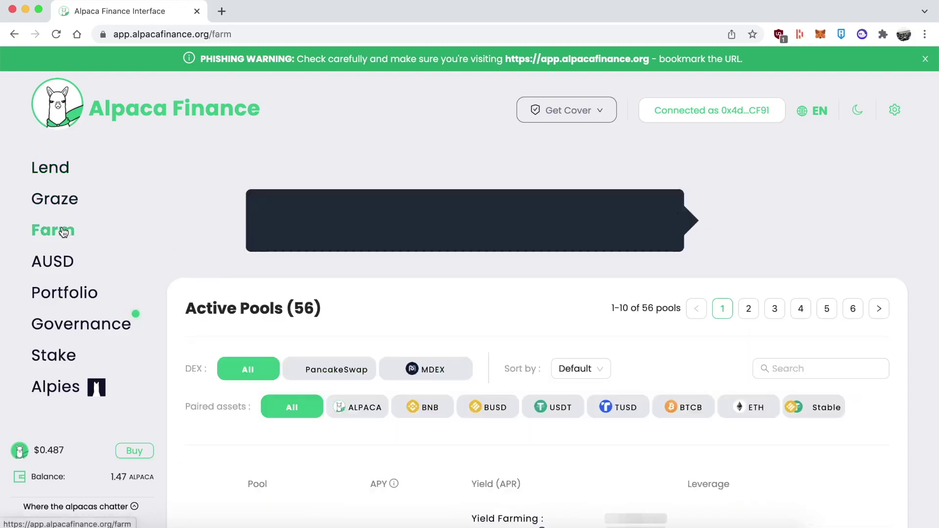
pyautogui.scroll(-2, 298, 299)
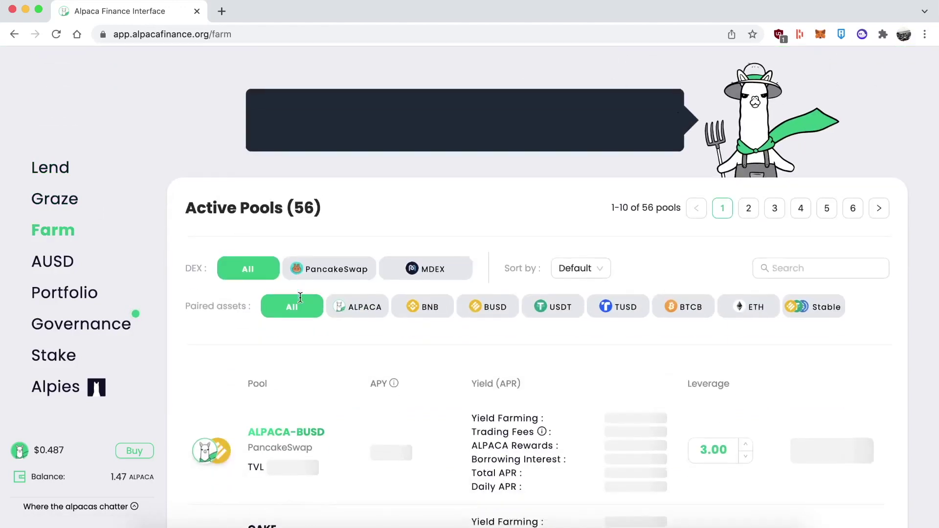
pyautogui.scroll(-2, 300, 297)
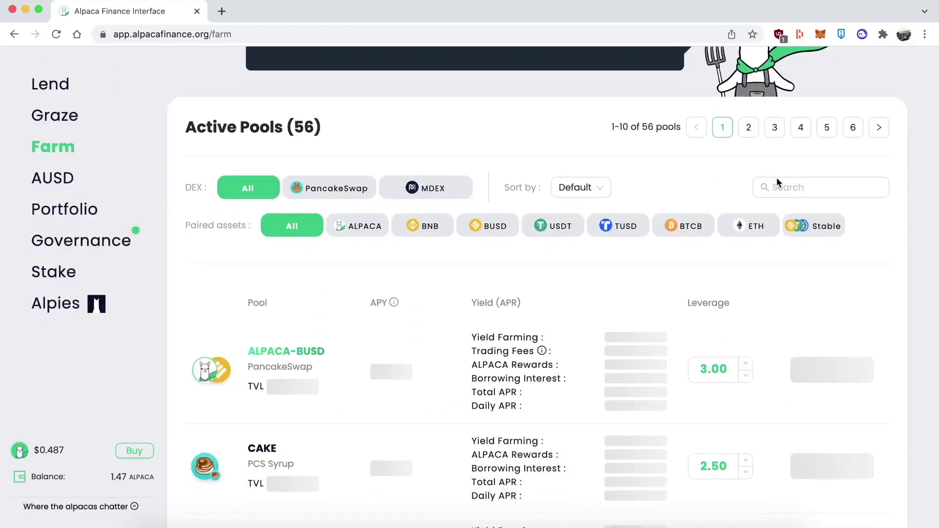
pyautogui.click(750, 226)
# Step: Start a 3x farm position in the ETH-USDT MDEX pool
pyautogui.scroll(-1, 592, 300)
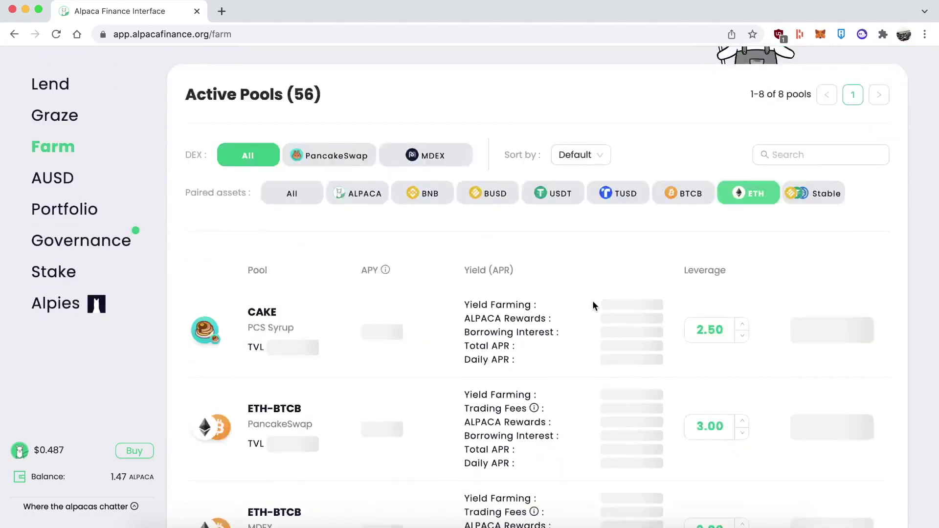
pyautogui.scroll(-5, 591, 300)
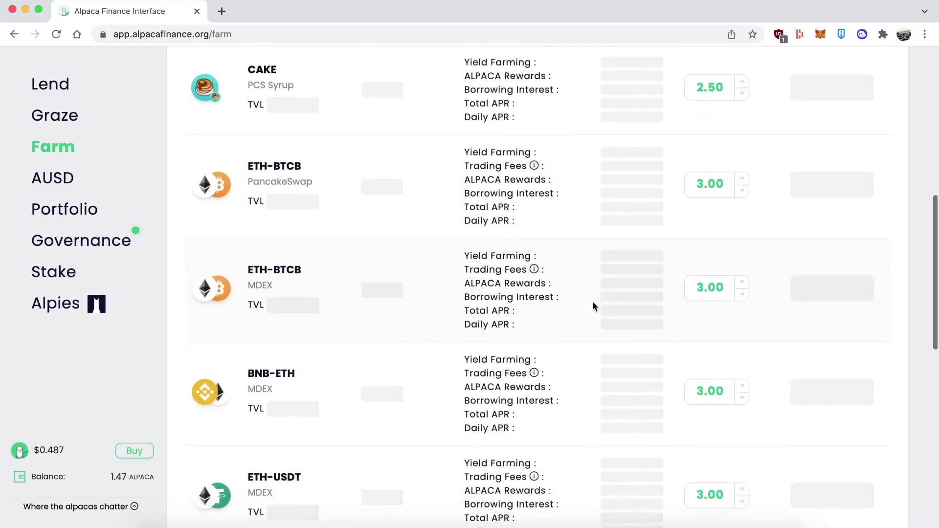
pyautogui.scroll(-3, 593, 306)
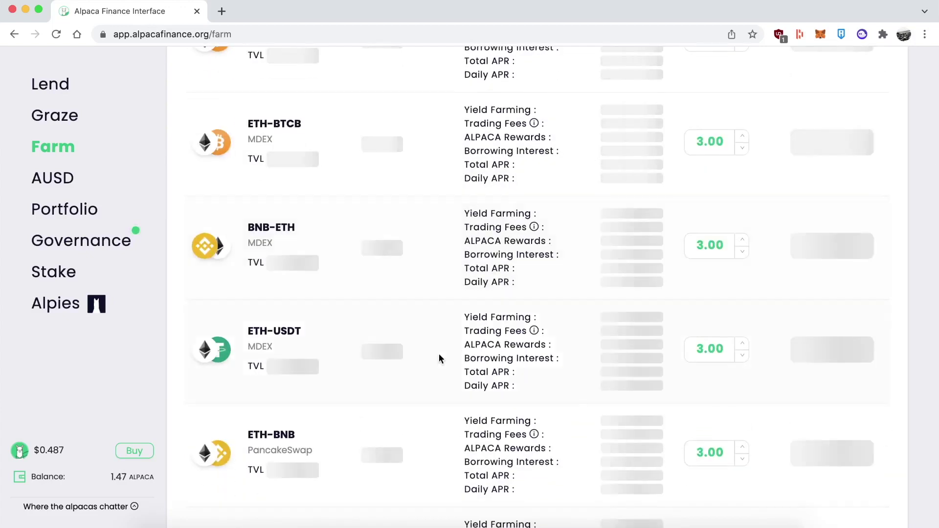
pyautogui.scroll(-1, 427, 375)
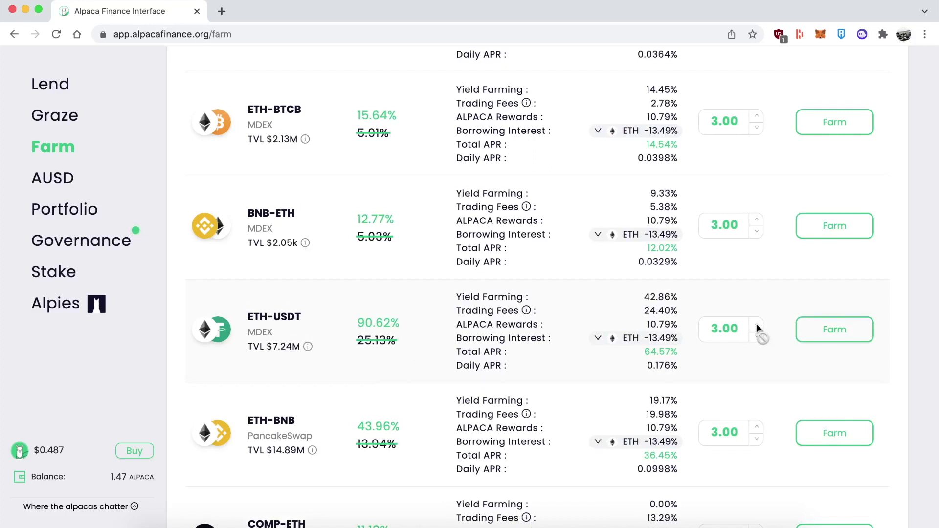
pyautogui.click(815, 329)
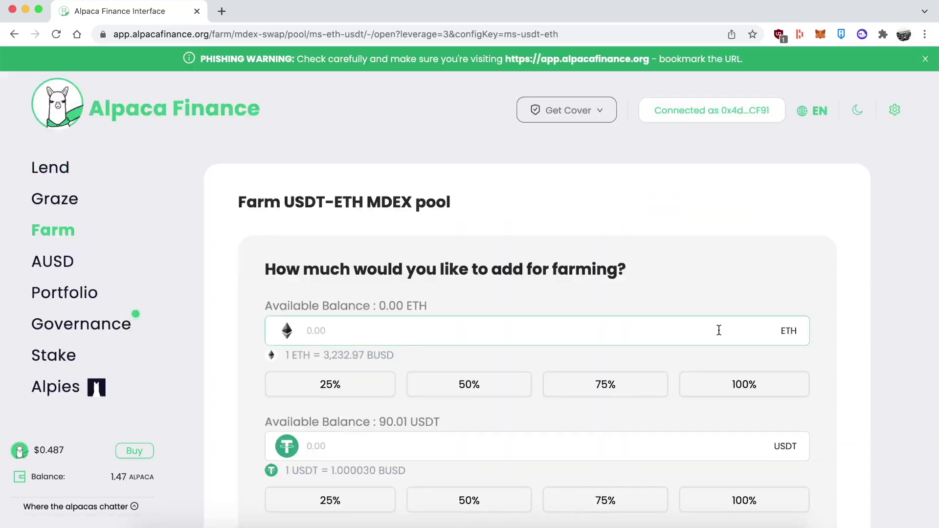
pyautogui.scroll(-3, 706, 331)
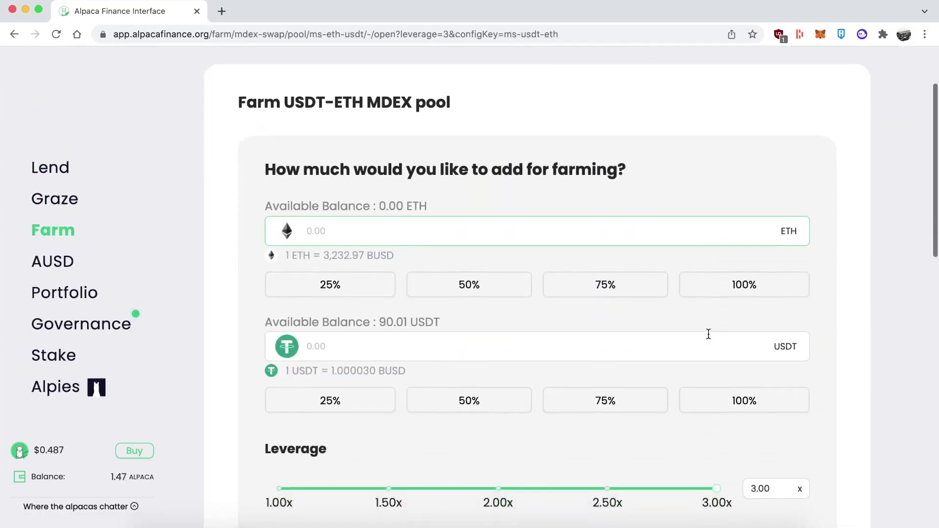
pyautogui.click(744, 400)
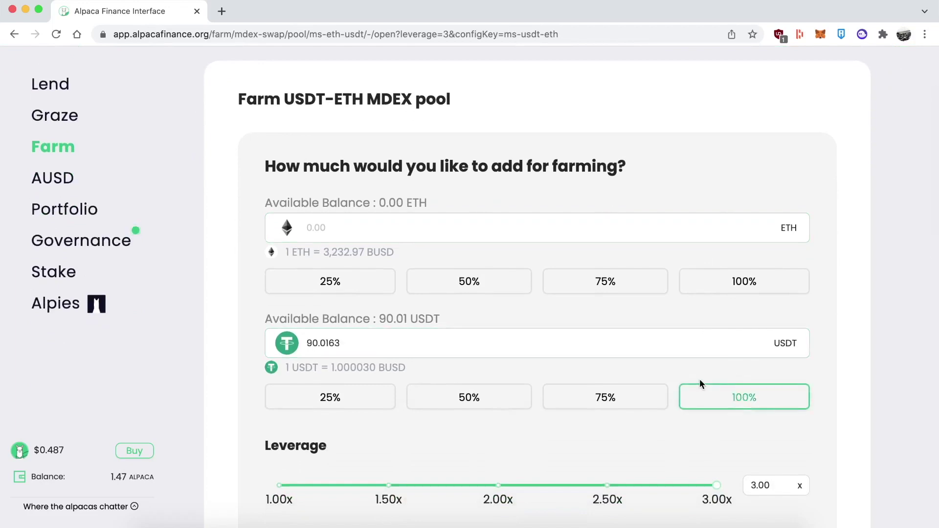
pyautogui.scroll(-2, 700, 383)
pyautogui.scroll(-1, 700, 384)
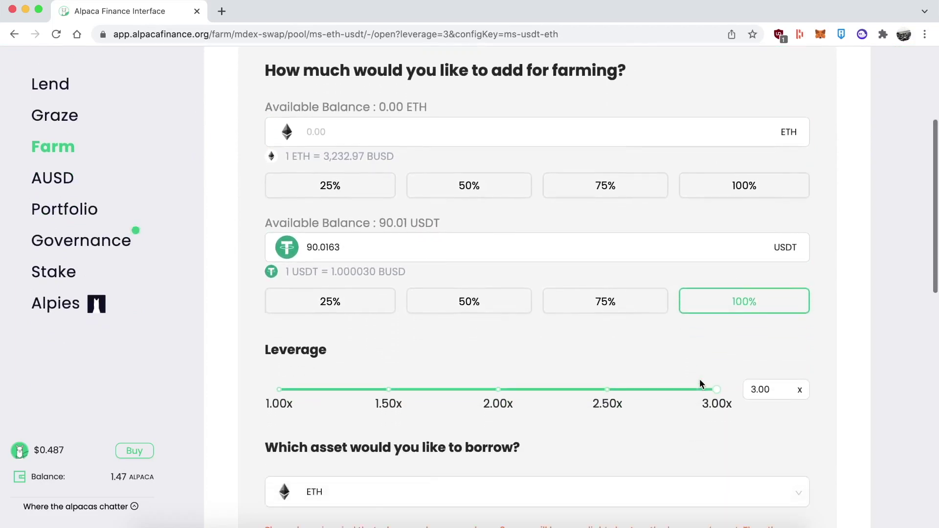
pyautogui.scroll(-2, 702, 394)
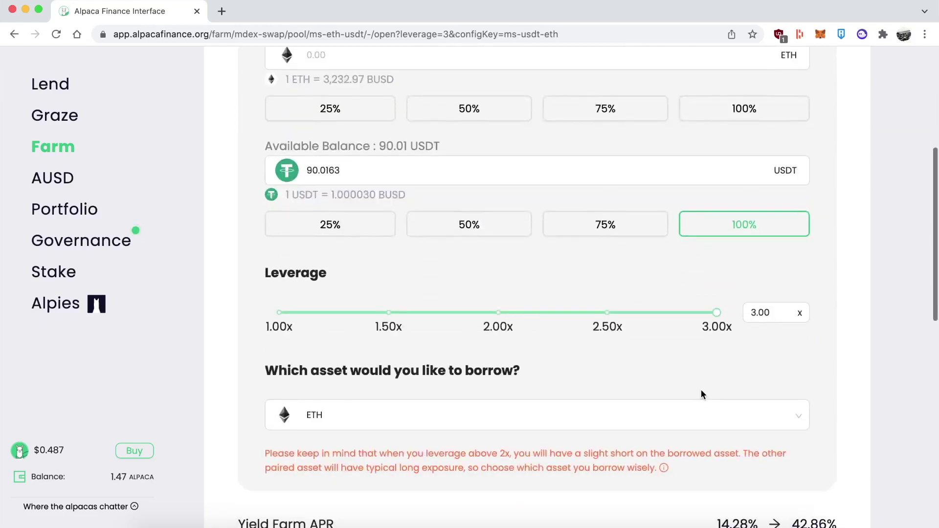
pyautogui.scroll(-5, 701, 393)
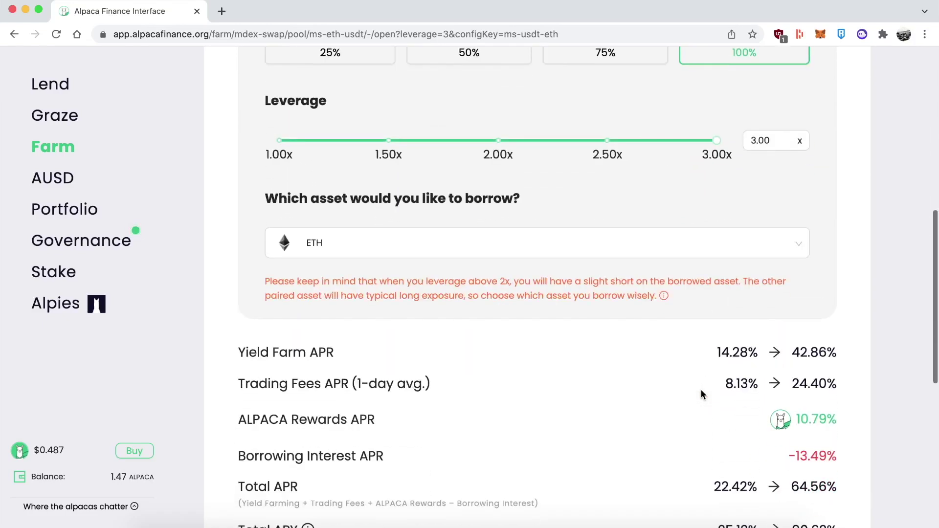
pyautogui.scroll(-5, 700, 394)
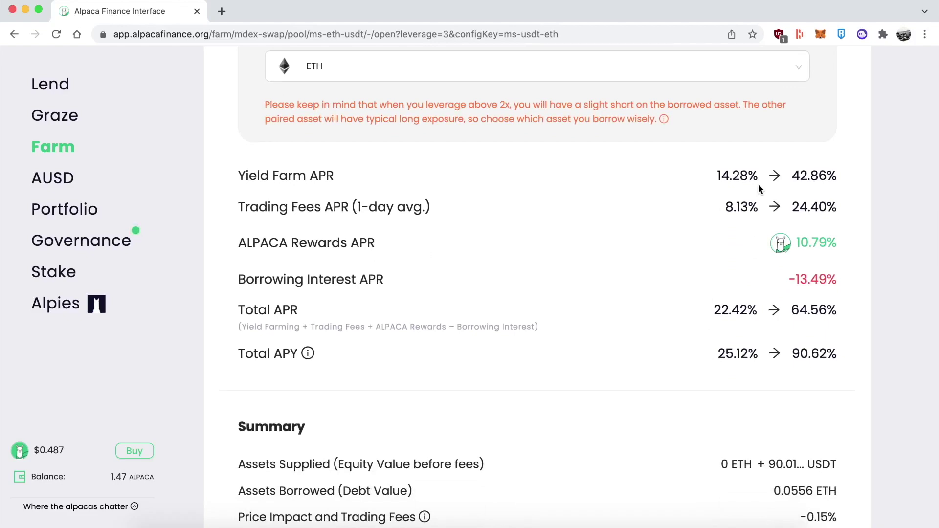
pyautogui.scroll(15, 781, 203)
pyautogui.scroll(-5, 781, 205)
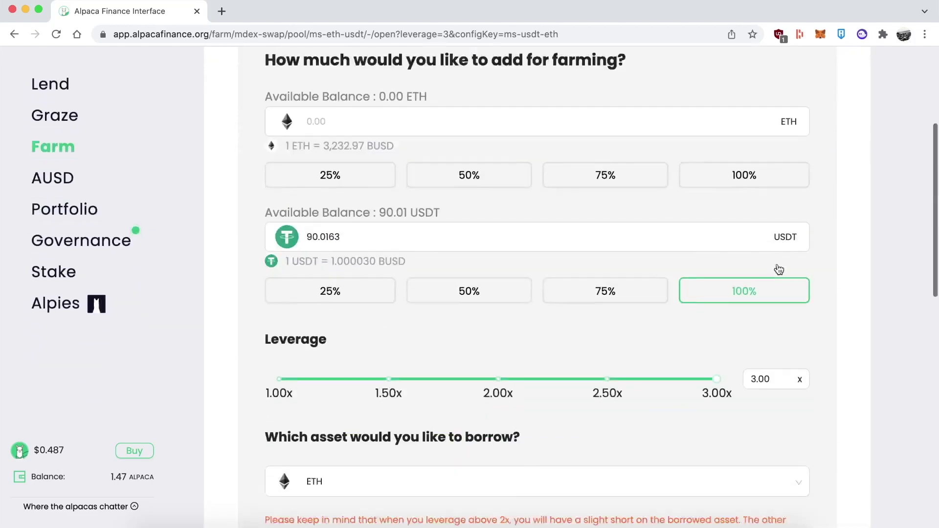
pyautogui.scroll(-5, 778, 268)
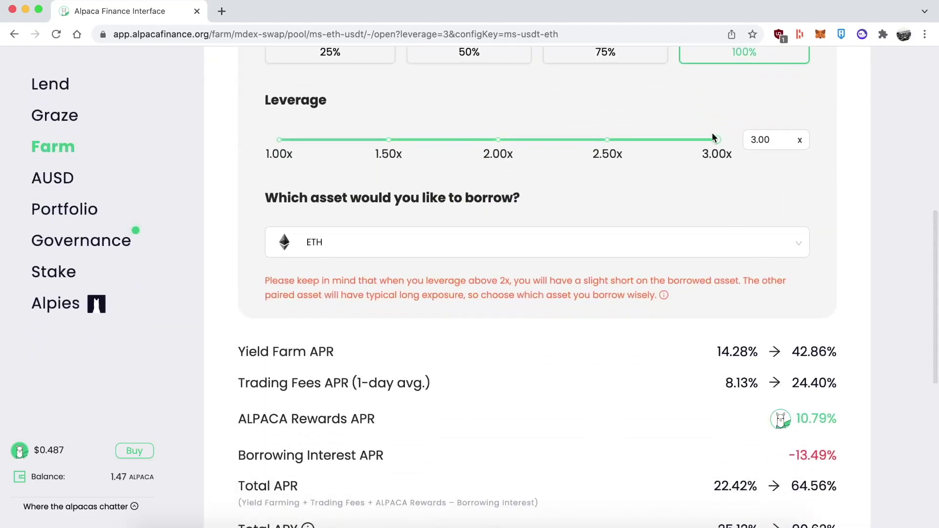
pyautogui.moveTo(714, 140); pyautogui.dragTo(732, 187)
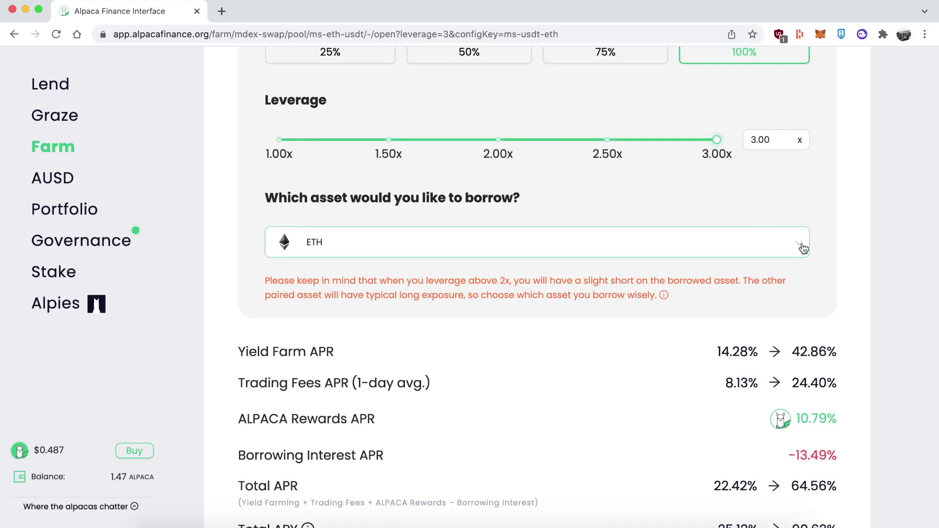
pyautogui.scroll(-5, 802, 248)
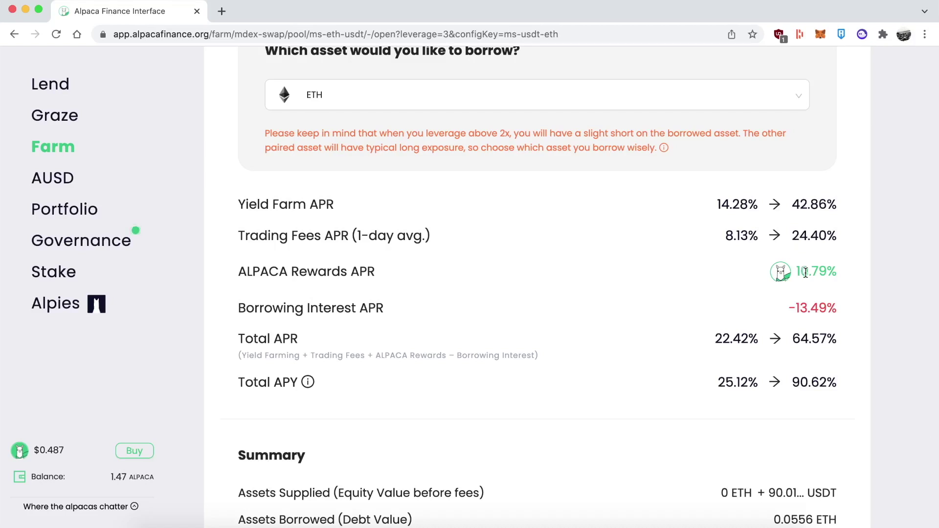
pyautogui.scroll(-1, 815, 303)
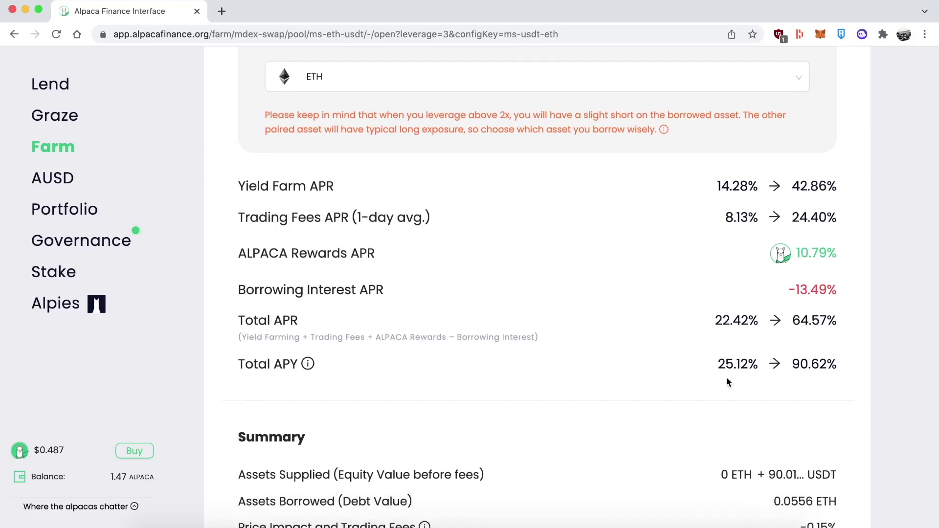
pyautogui.moveTo(308, 366)
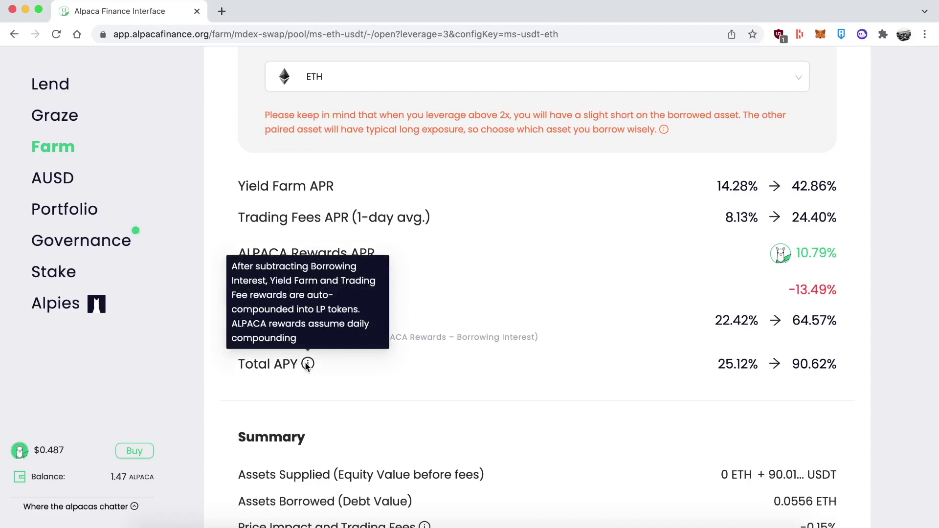
pyautogui.scroll(-3, 306, 365)
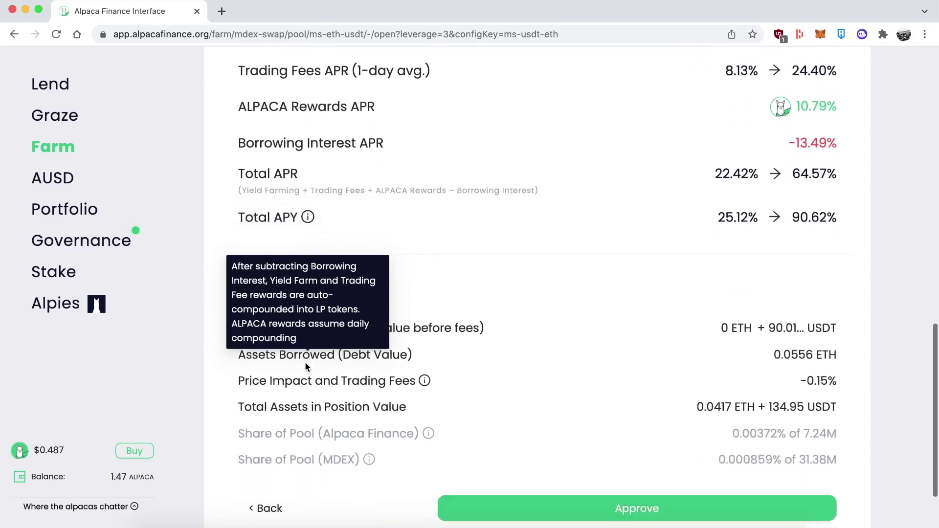
pyautogui.scroll(-1, 456, 420)
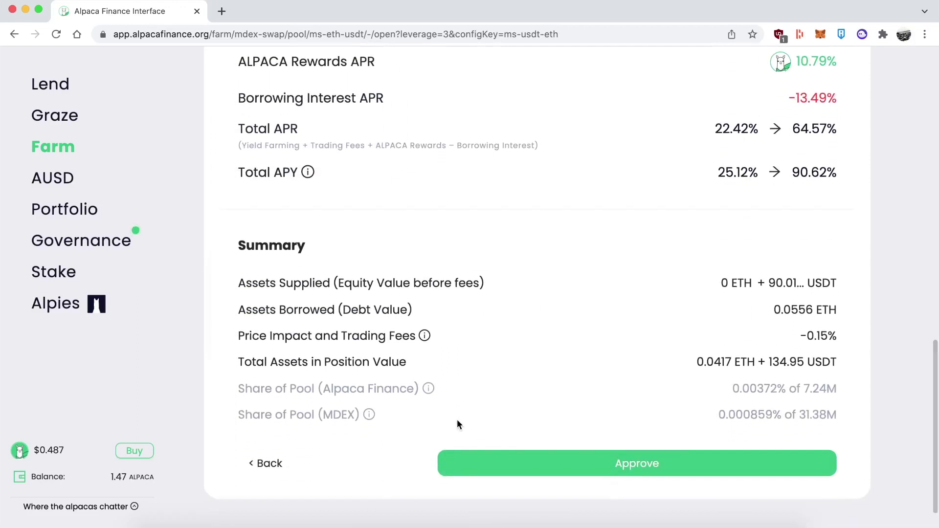
# Step: Submit the 3x USDT-ETH position, approving USDT spending and confirming the transaction in MetaMask
pyautogui.click(535, 447)
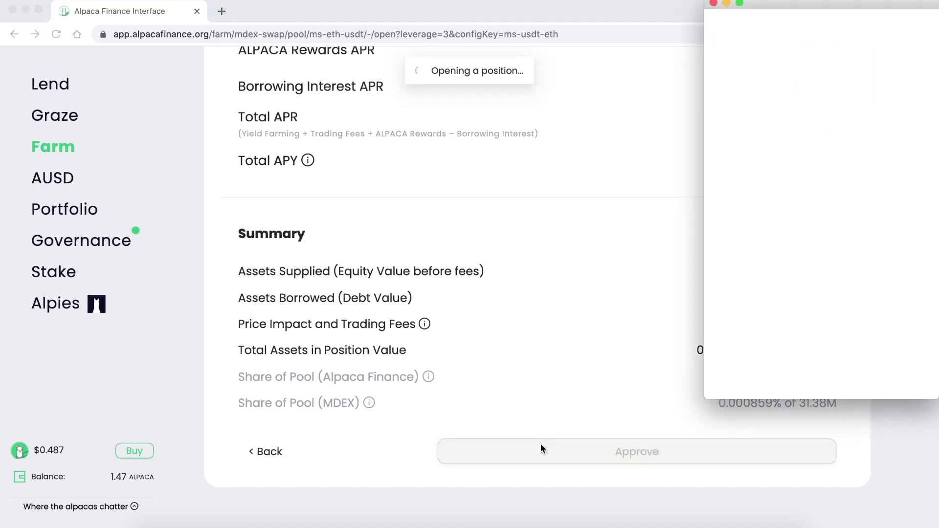
pyautogui.click(887, 371)
pyautogui.click(874, 378)
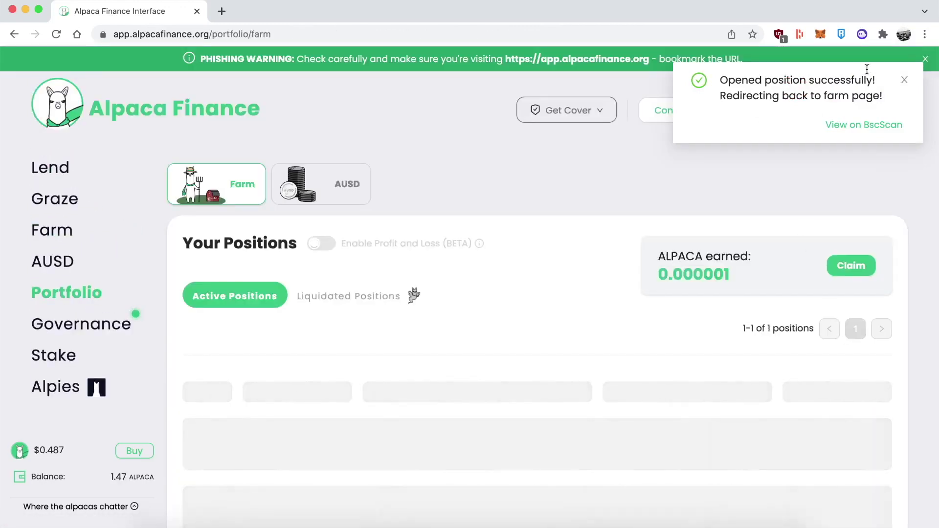
# Step: Dismiss the success toast and check position value, equity, 90.71% APY and 17% safety buffer
pyautogui.click(906, 80)
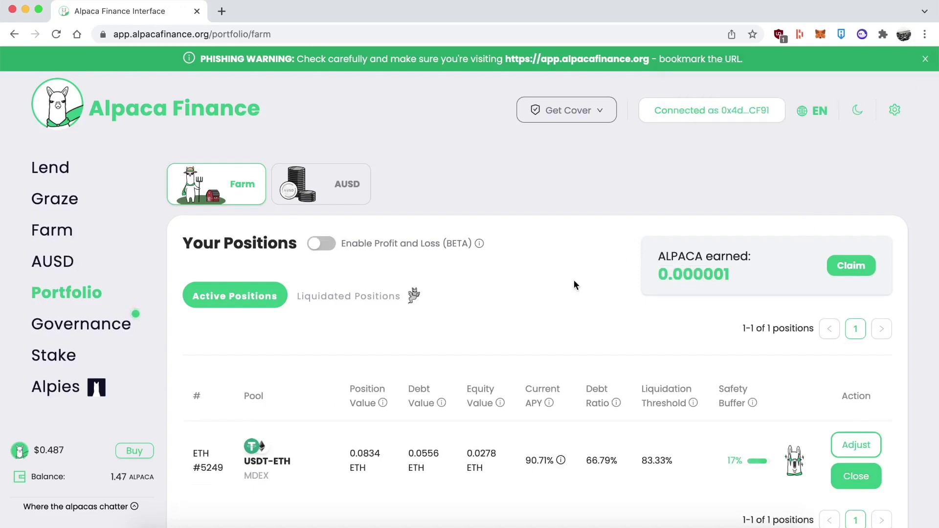
pyautogui.scroll(-2, 573, 283)
pyautogui.scroll(-2, 573, 285)
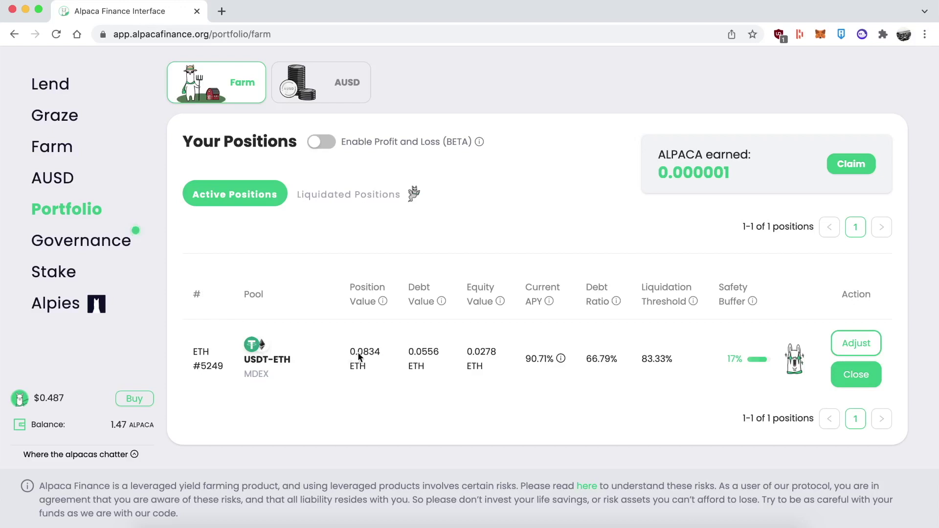
pyautogui.moveTo(362, 357)
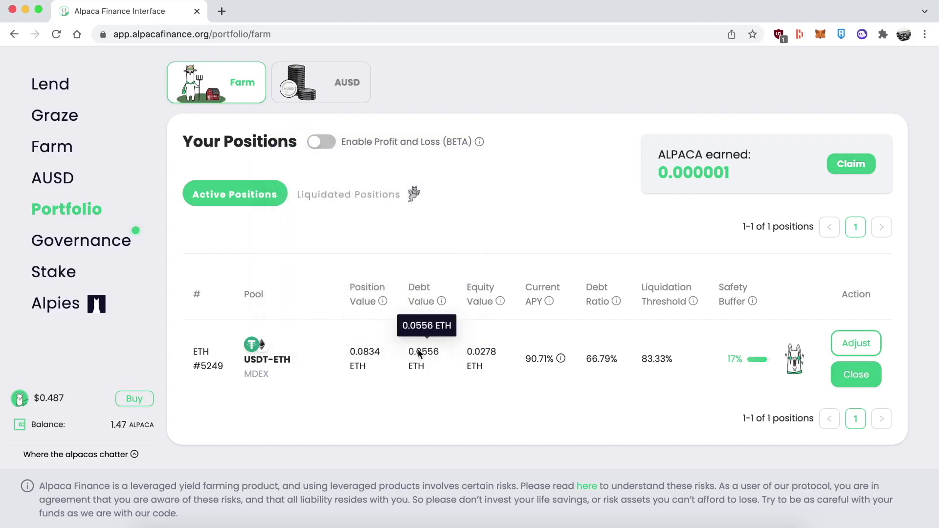
pyautogui.moveTo(478, 360)
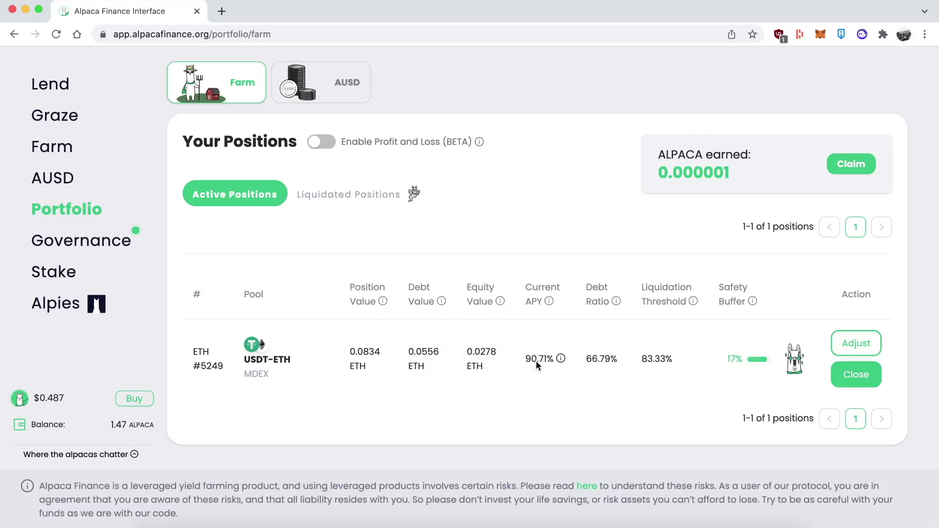
pyautogui.moveTo(560, 360)
pyautogui.moveTo(741, 359)
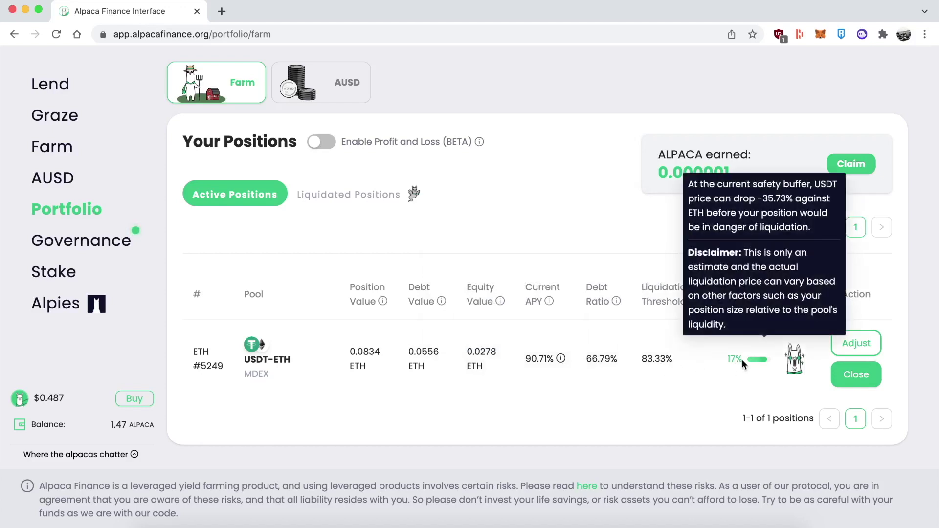